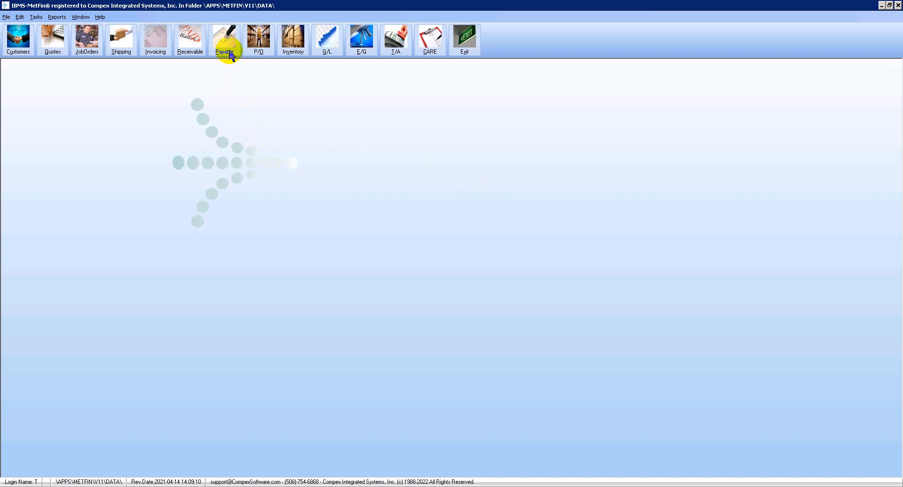
Open the accounts payable list for selecting vouchers to be paid and mark the ABC Supplies Inc. voucher for payment, accepting payment before its due date
{"action": "left_click", "coordinate": [230, 53]}
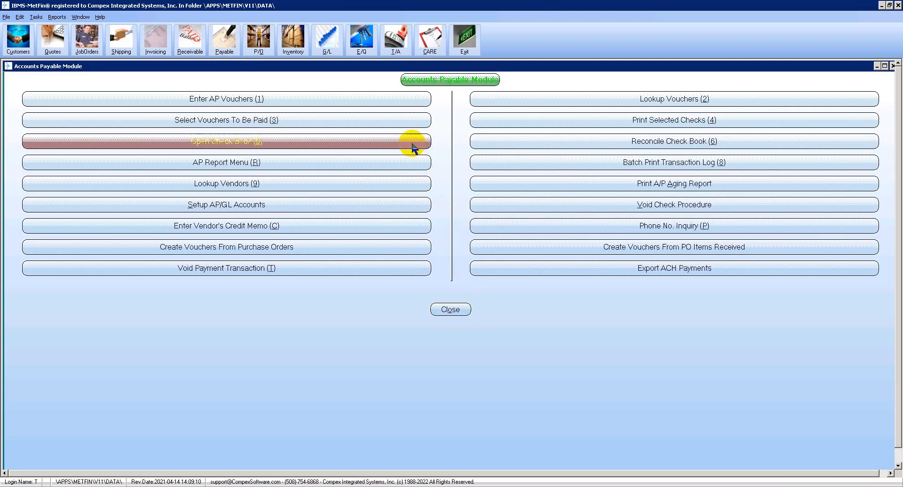
{"action": "left_click", "coordinate": [399, 122]}
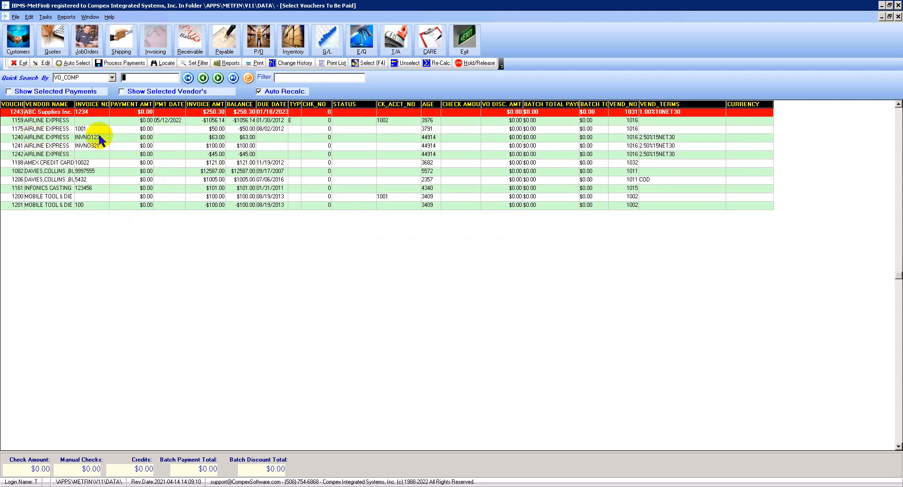
{"action": "left_click", "coordinate": [83, 113]}
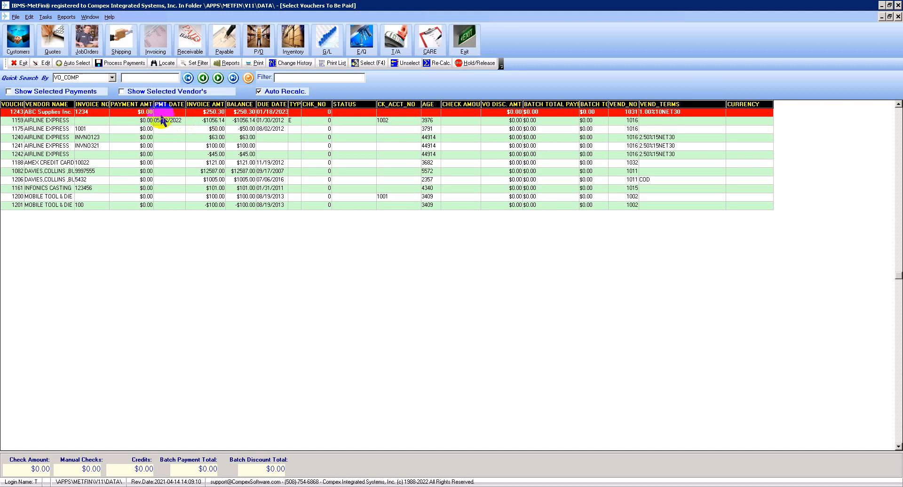
{"action": "double_click", "coordinate": [55, 116]}
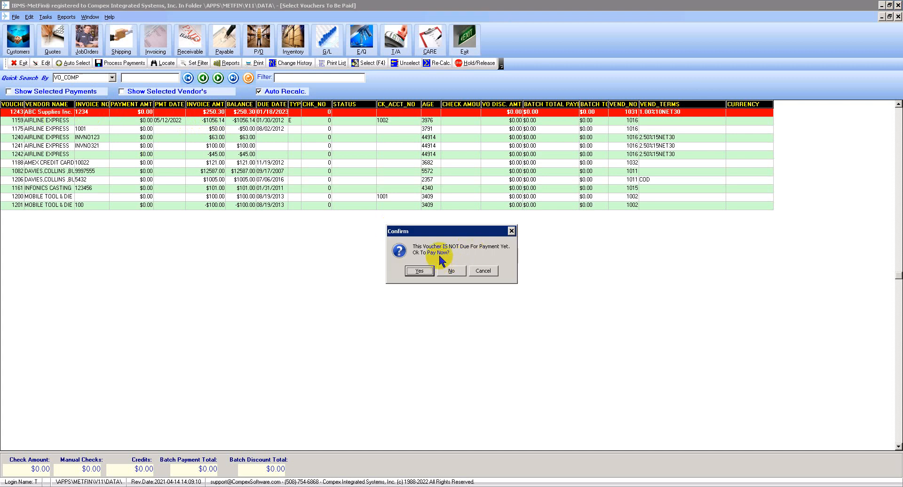
{"action": "left_click_drag", "start_coordinate": [445, 230], "coordinate": [430, 140]}
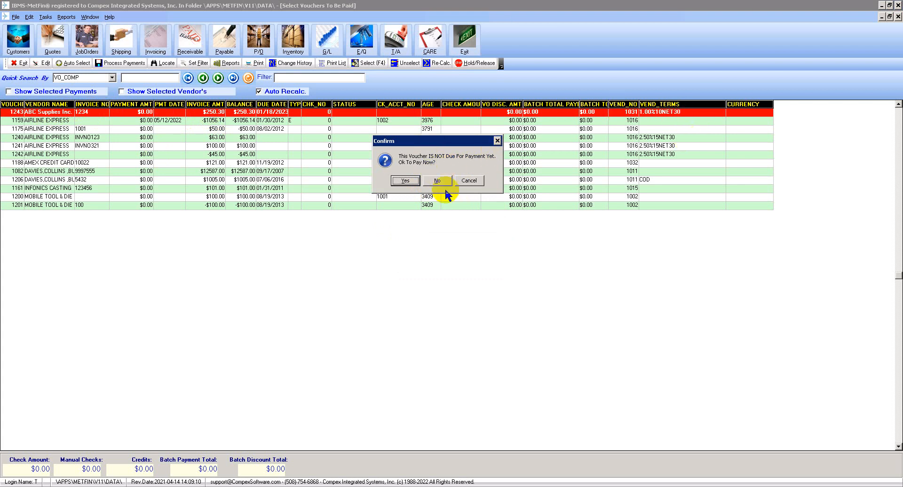
{"action": "left_click", "coordinate": [405, 181]}
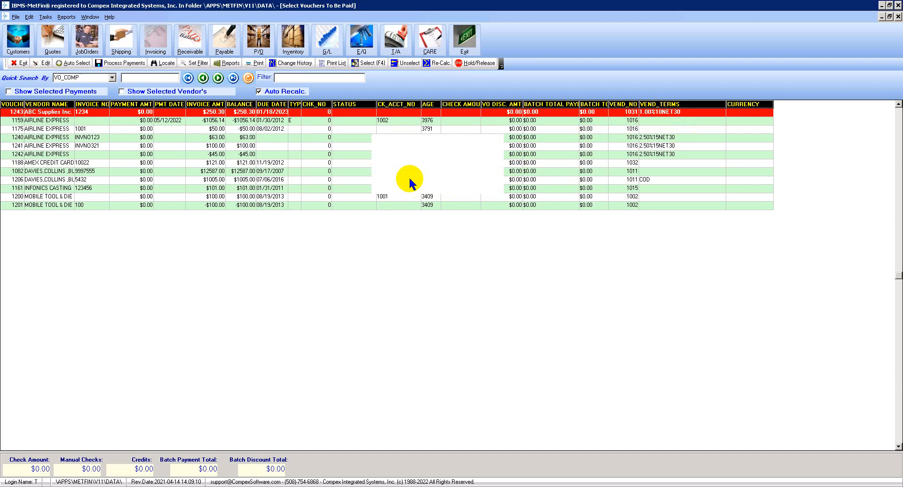
Open the selected ABC Supplies Inc. voucher's payment for editing and review its amount to pay and discount amount
{"action": "left_click", "coordinate": [29, 116]}
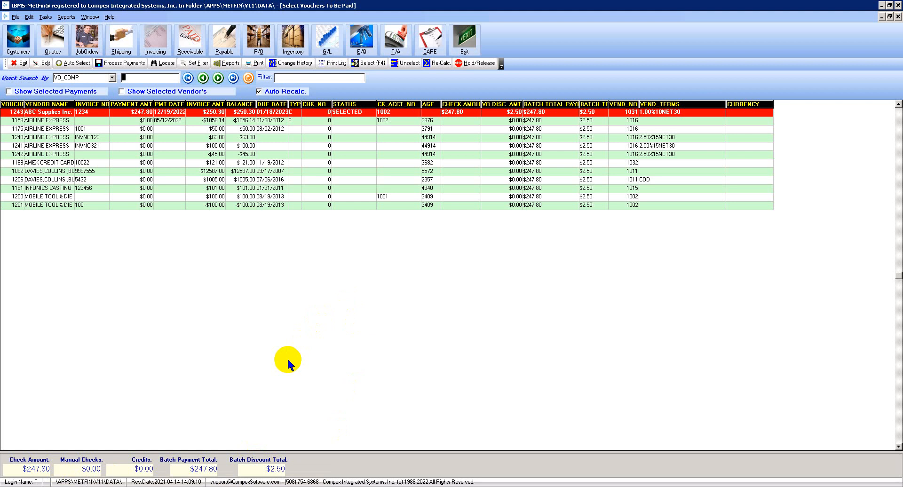
{"action": "left_click", "coordinate": [259, 113]}
{"action": "left_click", "coordinate": [175, 115]}
{"action": "left_click", "coordinate": [46, 64]}
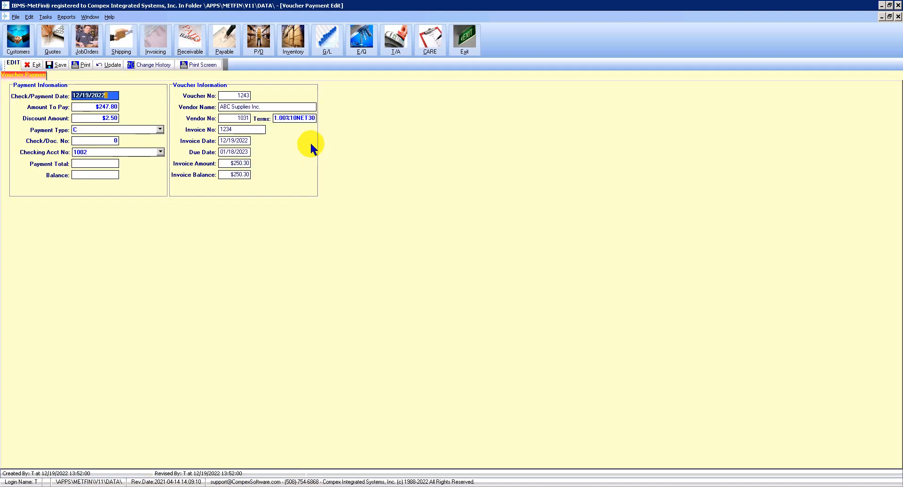
{"action": "left_click", "coordinate": [104, 108]}
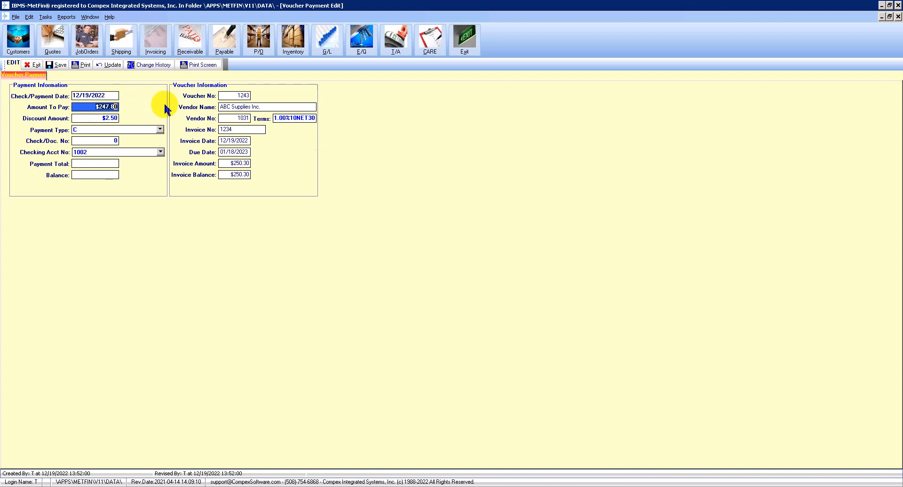
{"action": "left_click", "coordinate": [77, 130]}
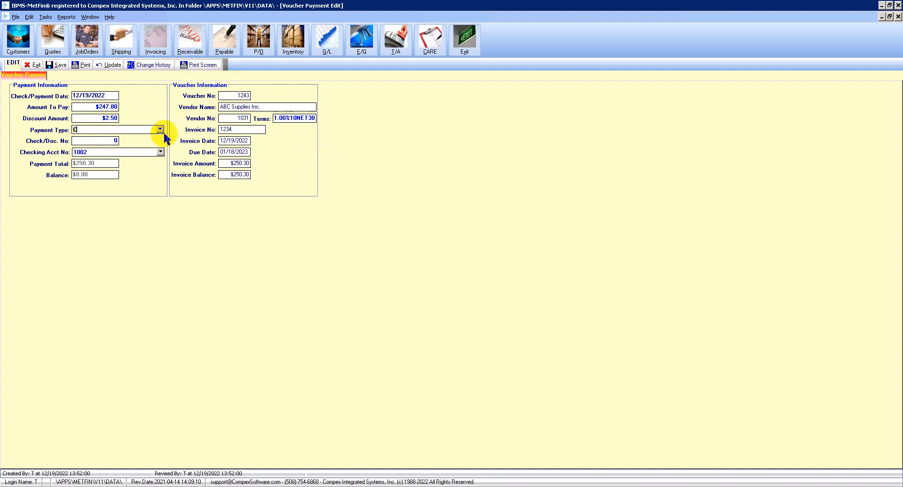
{"action": "left_click", "coordinate": [88, 107]}
{"action": "left_click", "coordinate": [105, 119]}
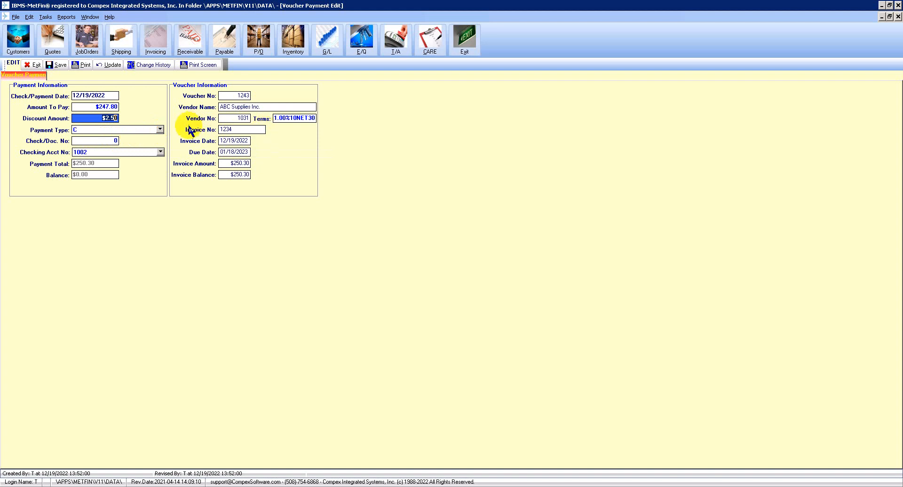
Check the available payment types, keep Computer Check, and save the ABC Supplies Inc. voucher payment
{"action": "left_click", "coordinate": [160, 129]}
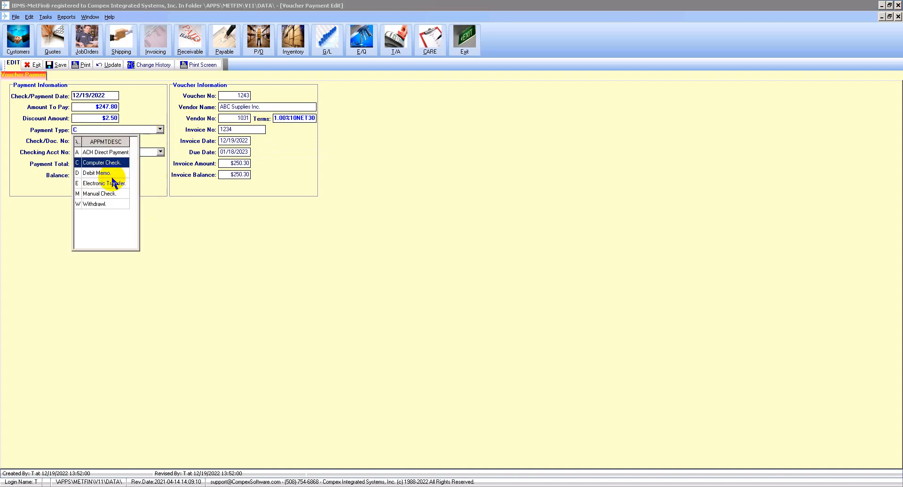
{"action": "left_click", "coordinate": [154, 113]}
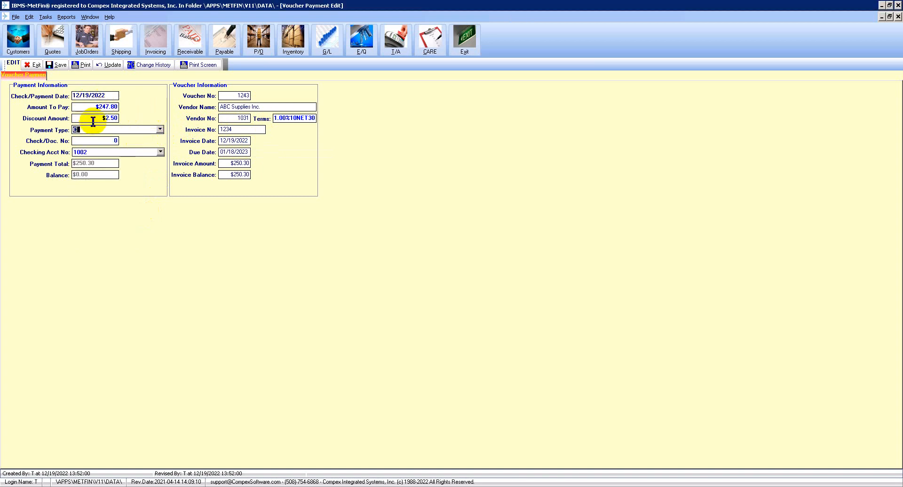
{"action": "left_click", "coordinate": [57, 66]}
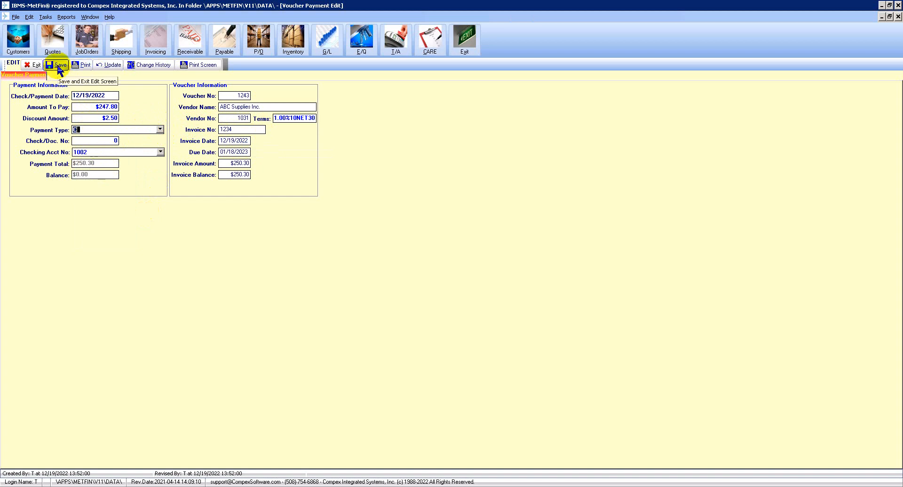
{"action": "left_click", "coordinate": [58, 66]}
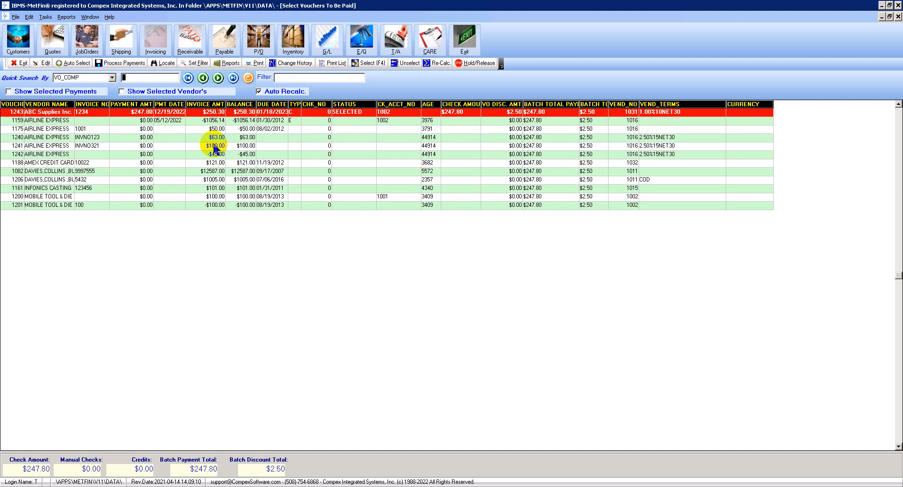
Process the payment for the selected ABC Supplies Inc. voucher and choose to print the checks now
{"action": "left_click", "coordinate": [46, 114]}
{"action": "left_click", "coordinate": [292, 113]}
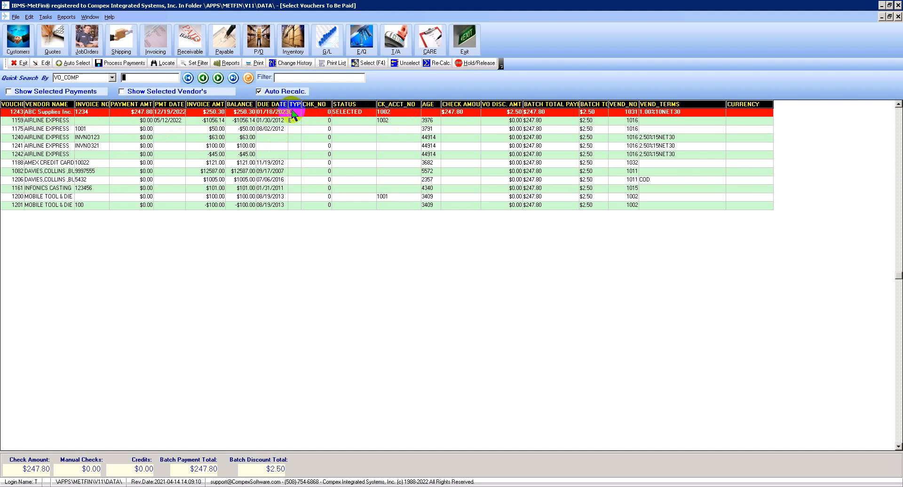
{"action": "left_click", "coordinate": [242, 113]}
{"action": "left_click", "coordinate": [116, 67]}
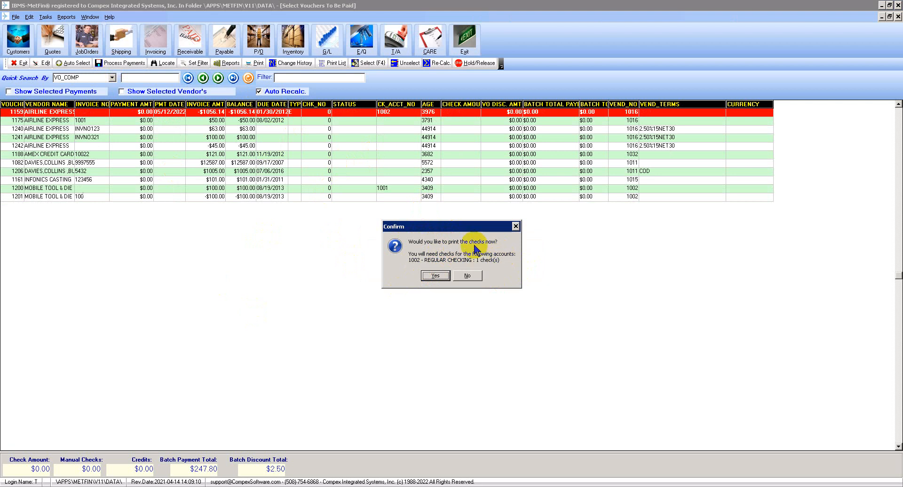
{"action": "left_click_drag", "start_coordinate": [466, 227], "coordinate": [437, 173]}
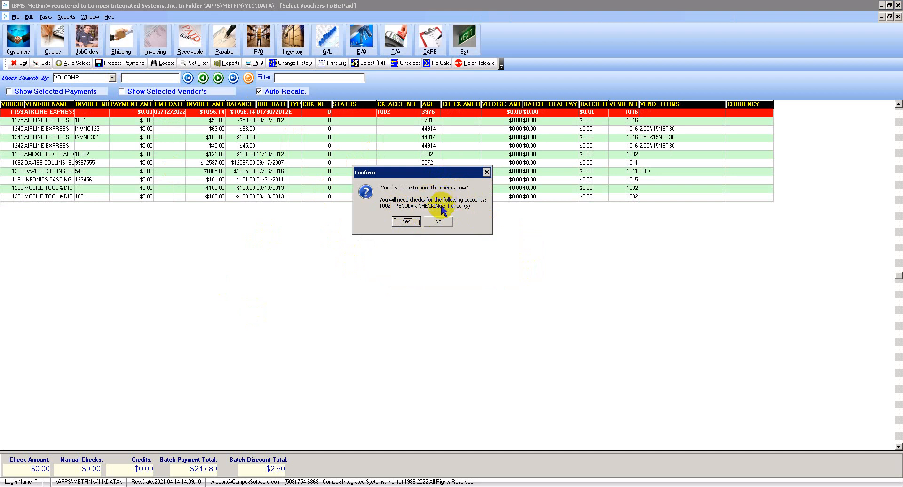
{"action": "left_click", "coordinate": [407, 222]}
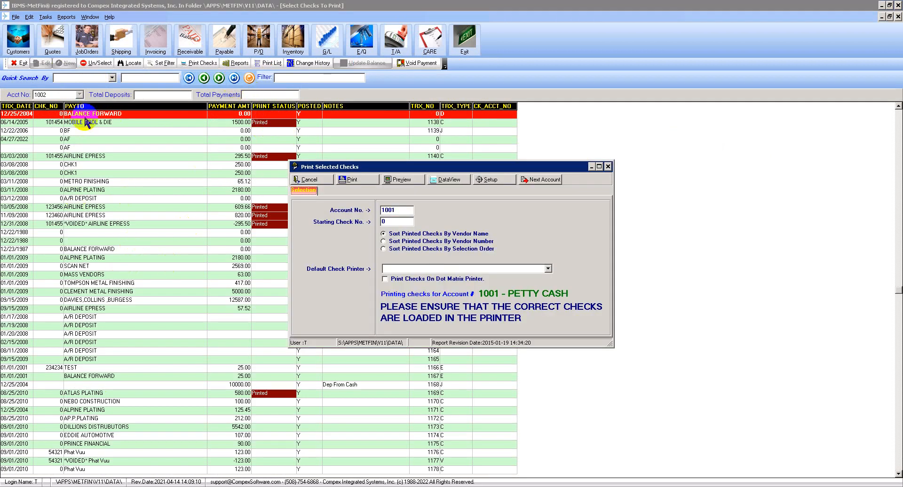
Set the starting check number to 51234 and print the selected checks for the petty cash account, confirming that the correct checks are loaded
{"action": "left_click", "coordinate": [47, 95]}
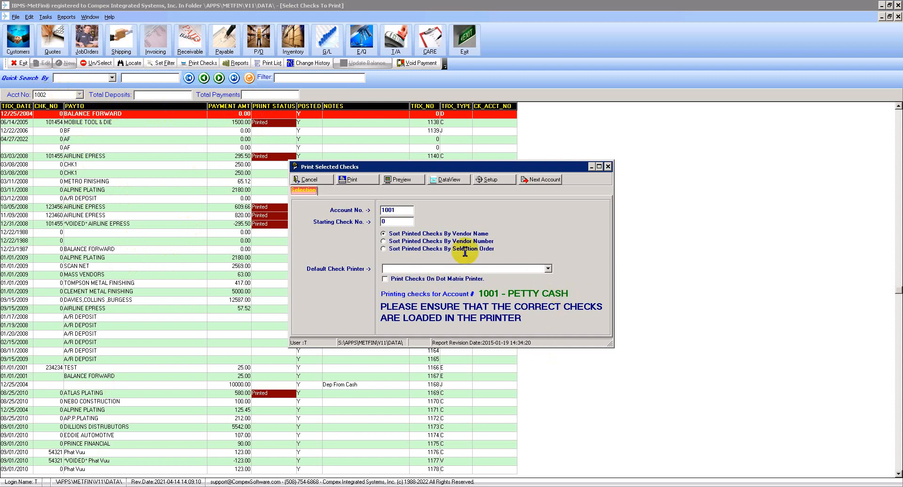
{"action": "left_click", "coordinate": [401, 210]}
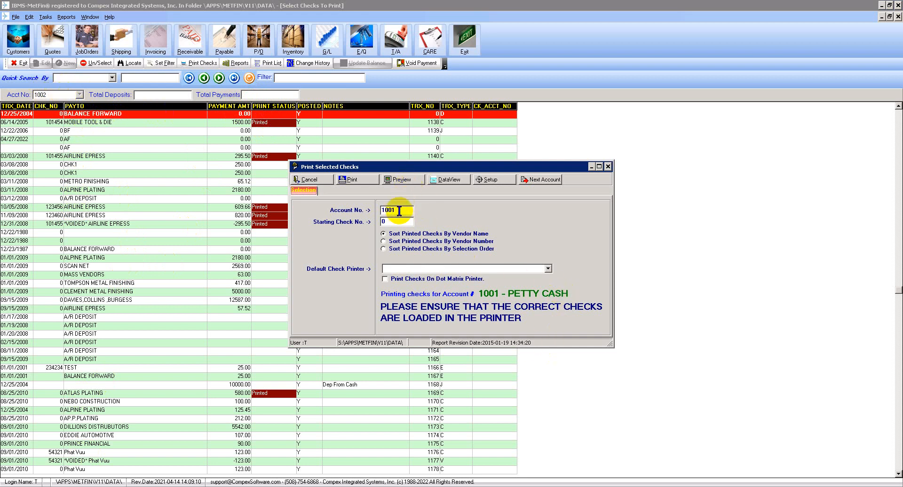
{"action": "left_click", "coordinate": [399, 222]}
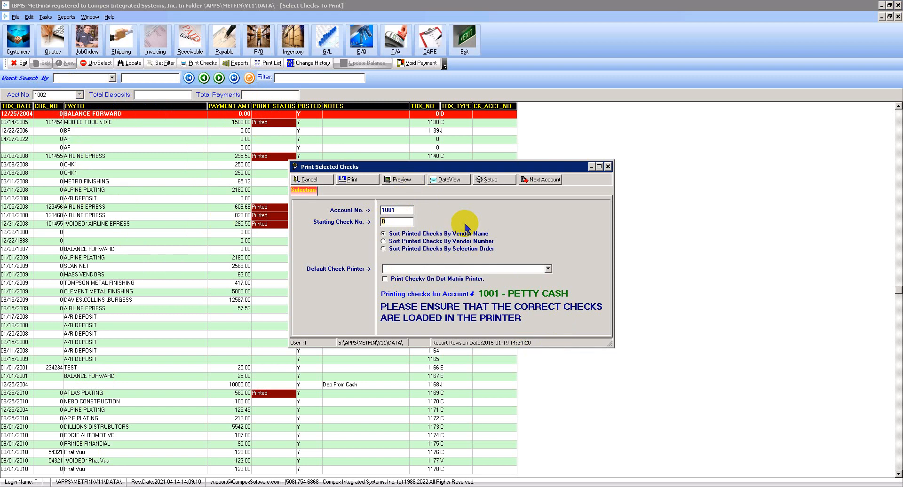
{"action": "type", "text": "2"}
{"action": "key", "text": "BackSpace"}
{"action": "key", "text": "BackSpace"}
{"action": "key", "text": "BackSpace"}
{"action": "type", "text": "51234"}
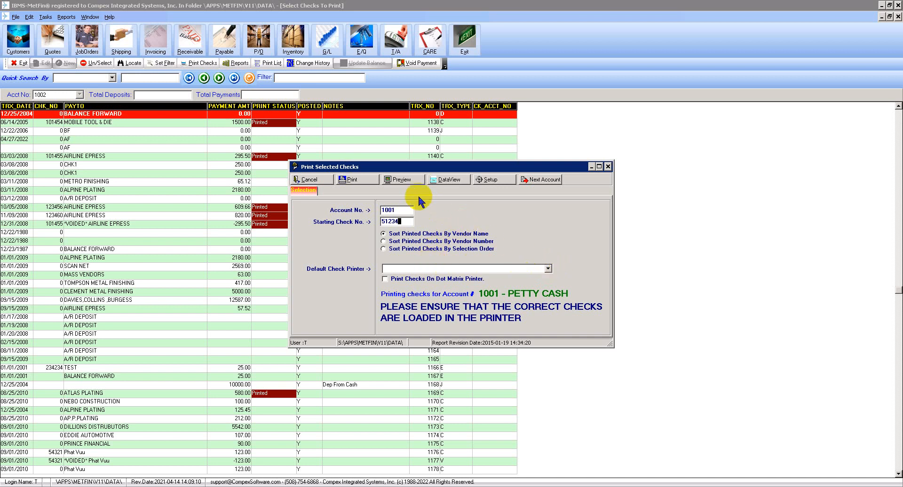
{"action": "left_click", "coordinate": [371, 185]}
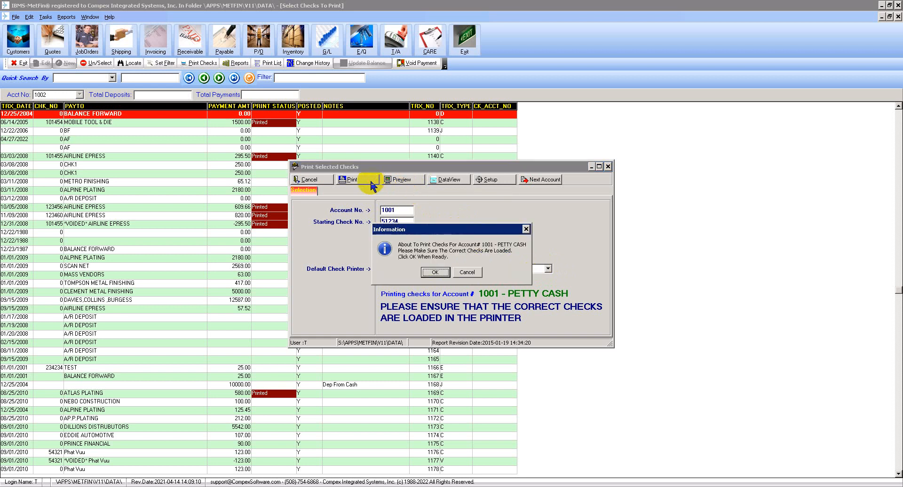
{"action": "left_click", "coordinate": [435, 272]}
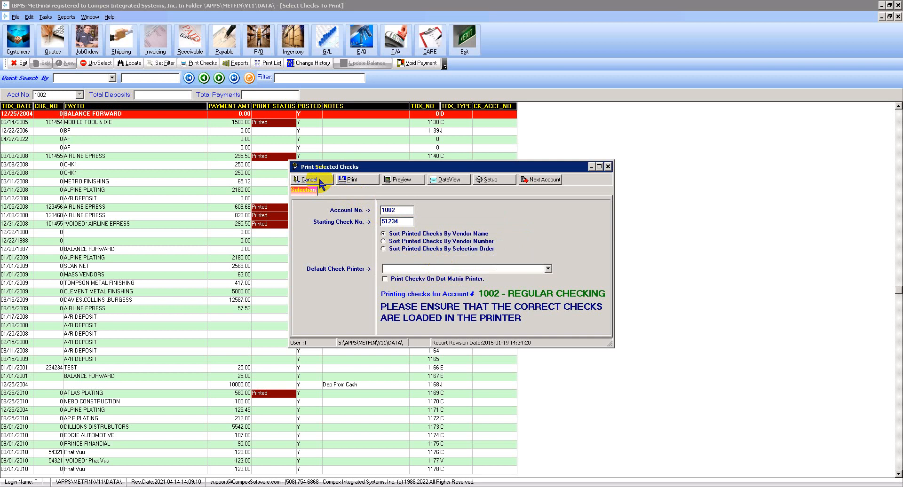
Cancel the remaining check printing and select the last check record, for ABC Supplies Inc. dated 12/19/2022
{"action": "left_click", "coordinate": [320, 182]}
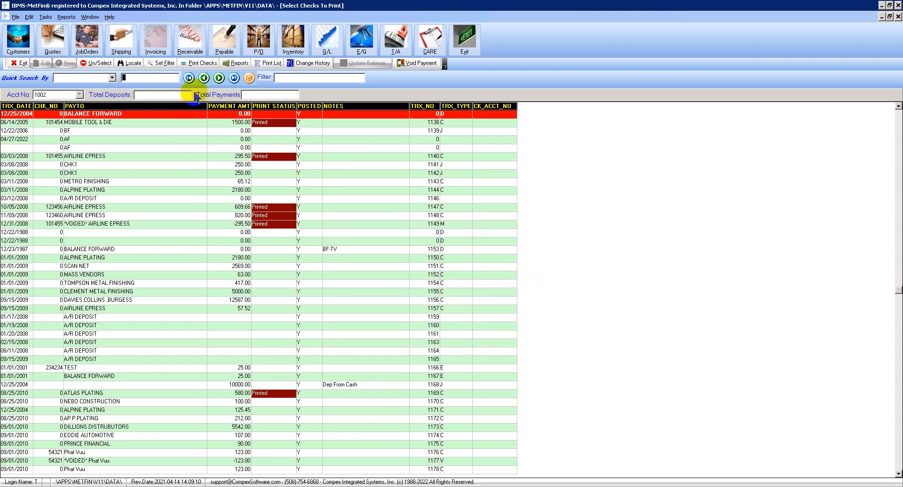
{"action": "left_click", "coordinate": [234, 77]}
{"action": "left_click", "coordinate": [163, 470]}
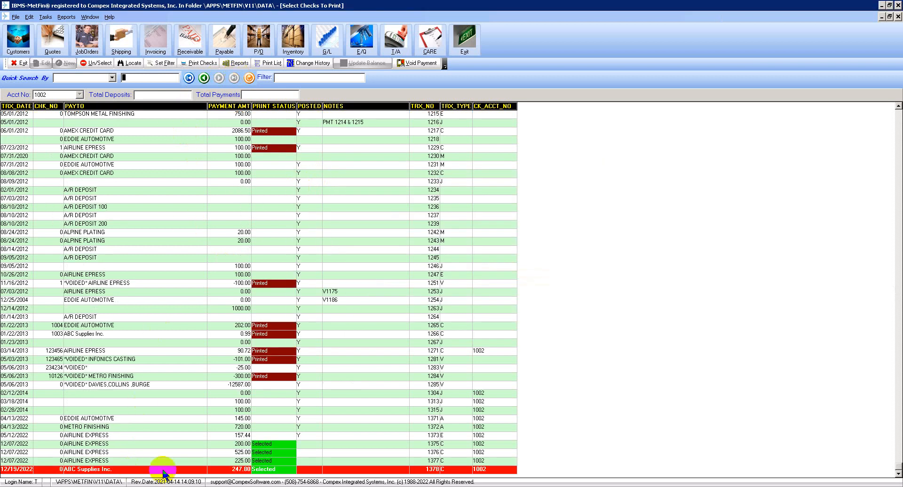